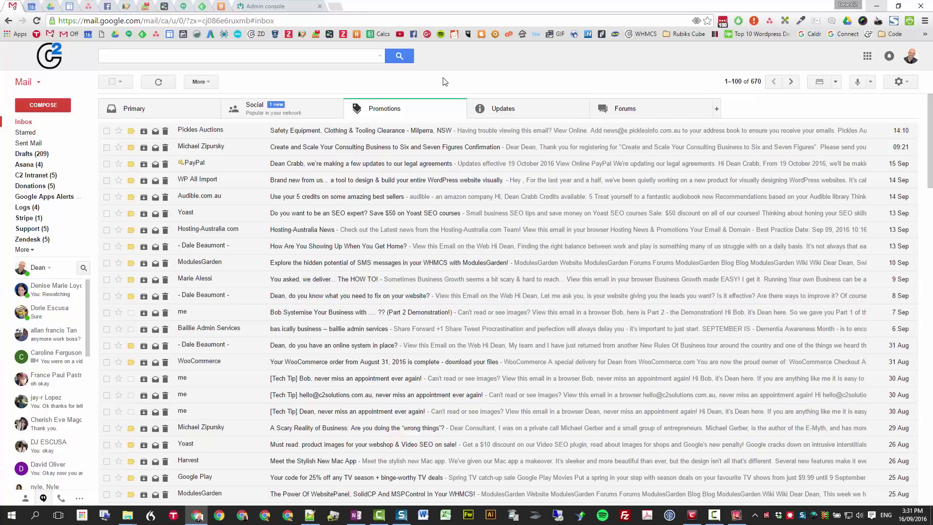
Step: Review the advanced Google Talk/Hangouts chat, history and sharing settings in the Admin console, and close its page
left_click(300, 9)
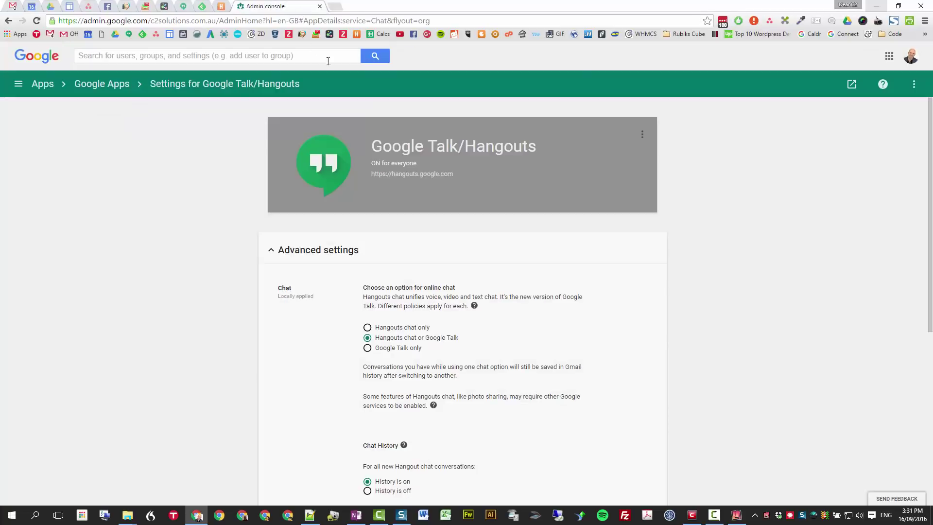
scroll(536, 199, "down", 3)
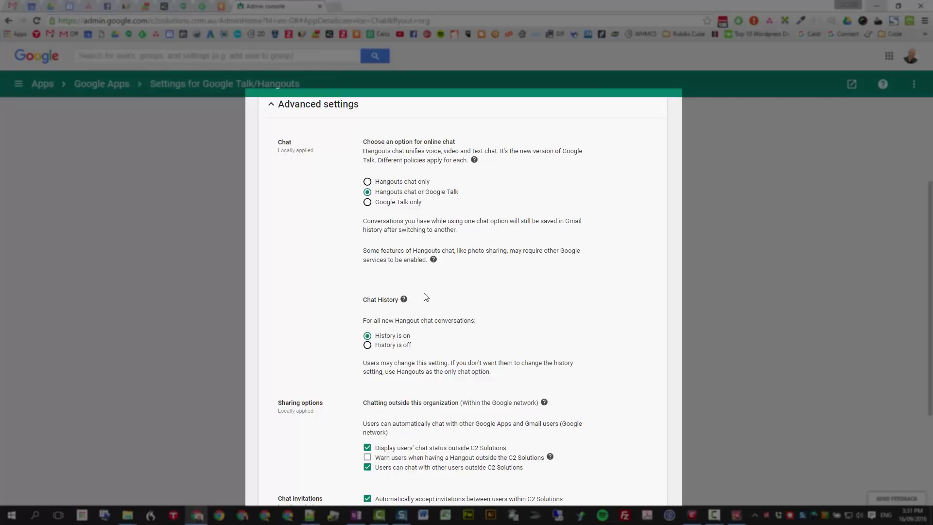
scroll(487, 325, "down", 2)
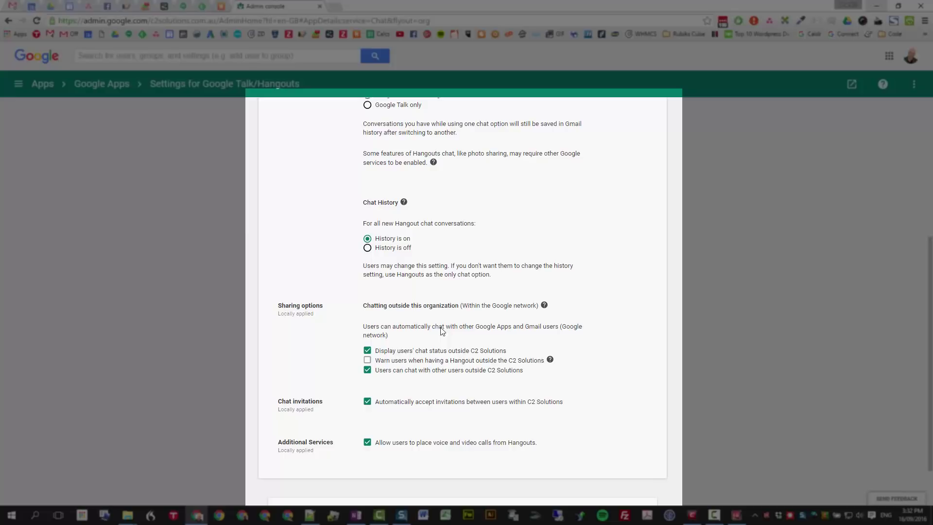
key("ctrl+w")
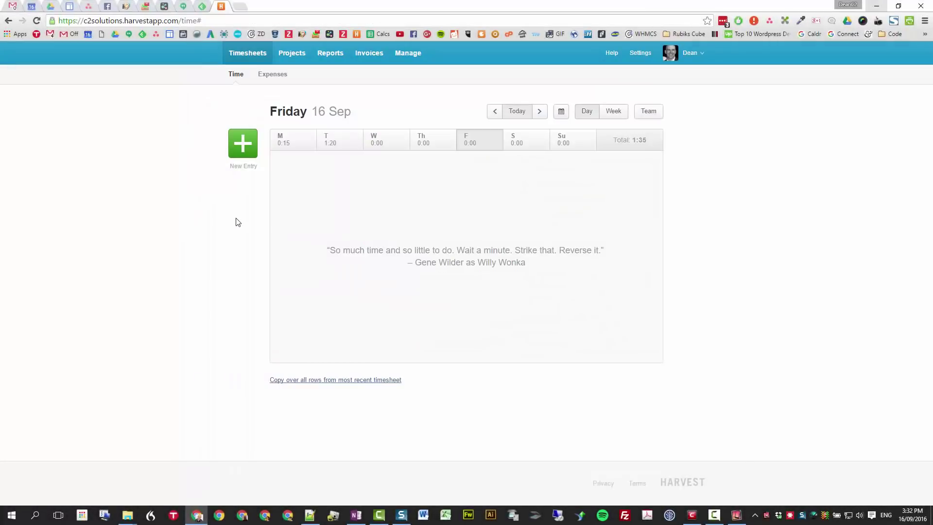
Step: Return to Gmail, look through the full list of Google apps and open Hangouts
left_click(13, 6)
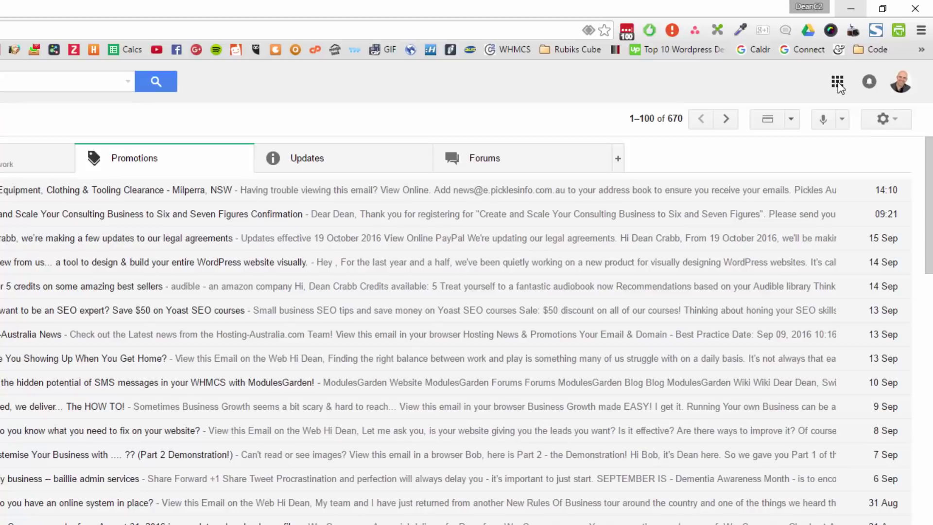
left_click(837, 81)
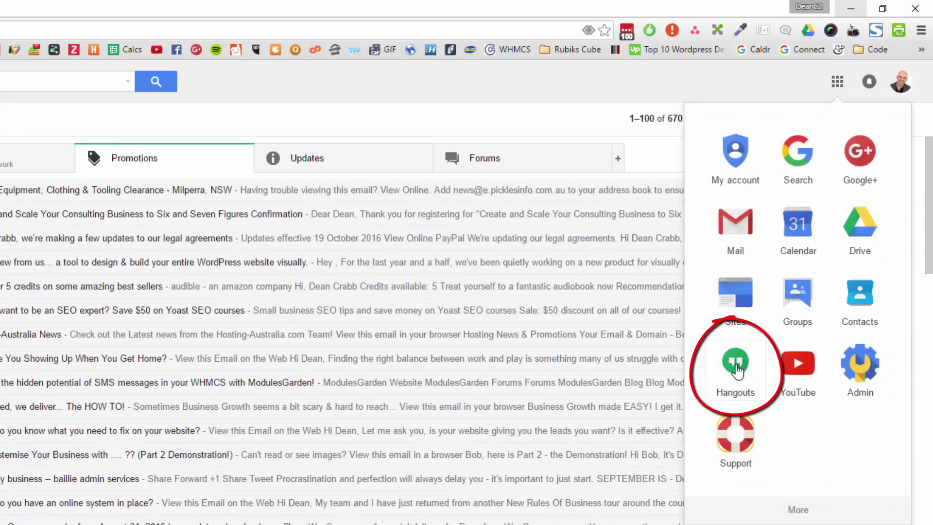
left_click(782, 510)
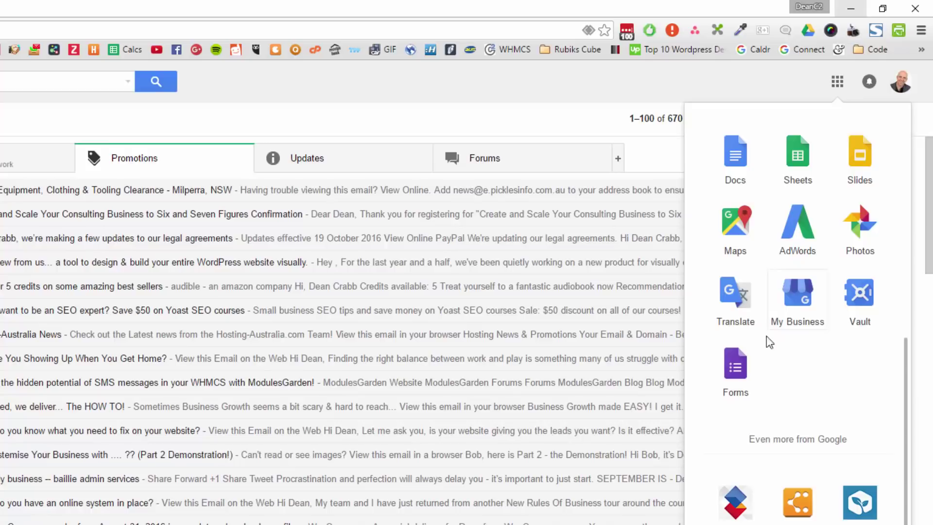
scroll(766, 337, "up", 5)
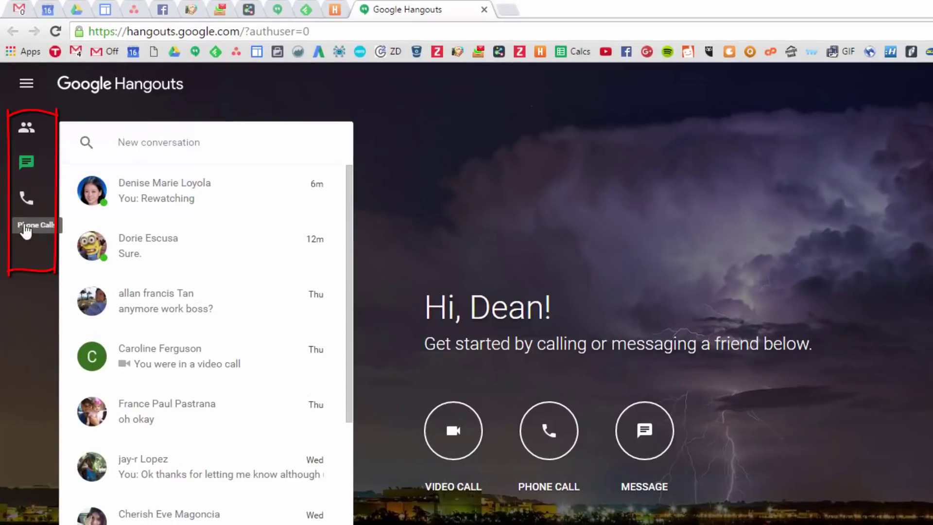
Step: Show the Hangouts app downloads and choose the Chrome version
left_click(26, 237)
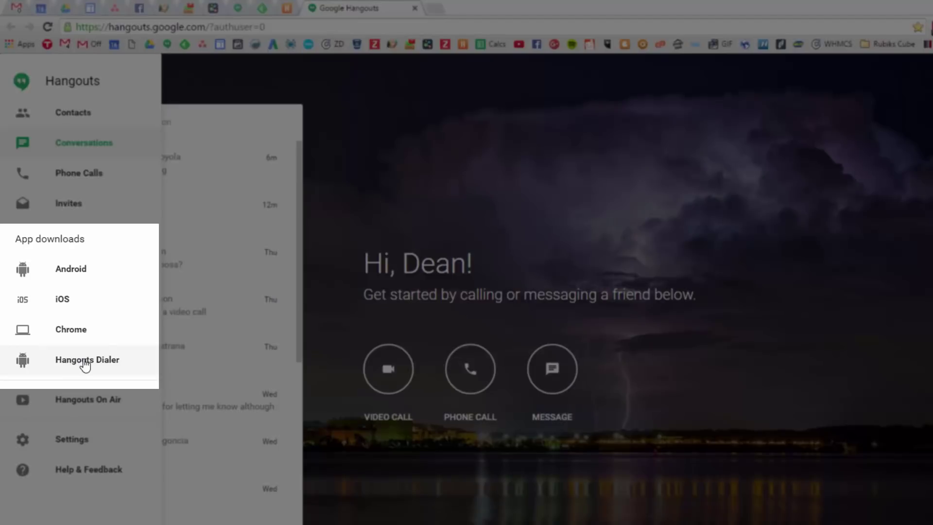
left_click(97, 330)
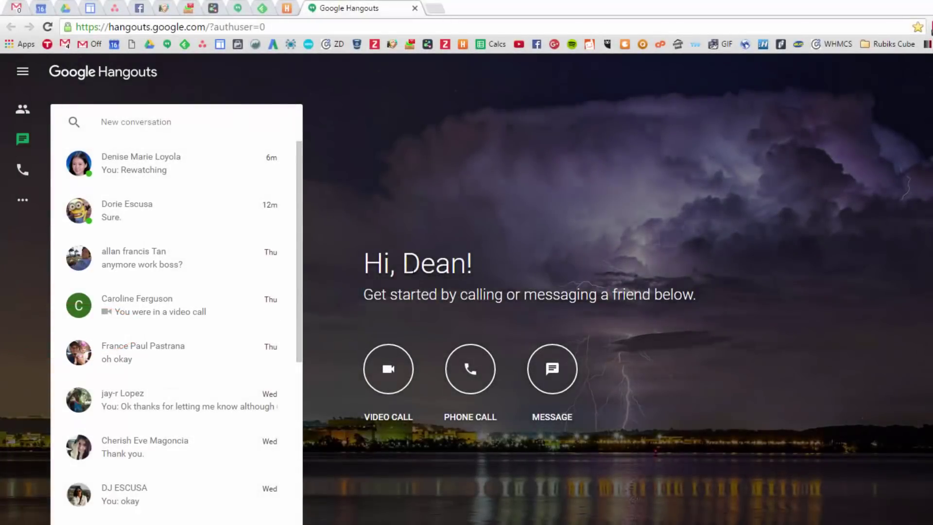
left_click(633, 181)
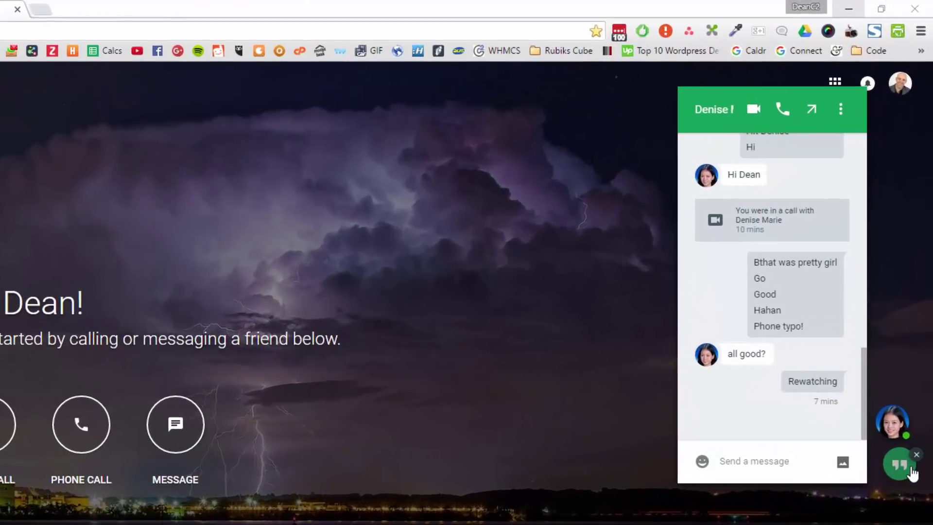
Step: Close the open contact chat in the floating Hangouts app, and collapse and reopen its conversation list
left_click(905, 392)
left_click(916, 415)
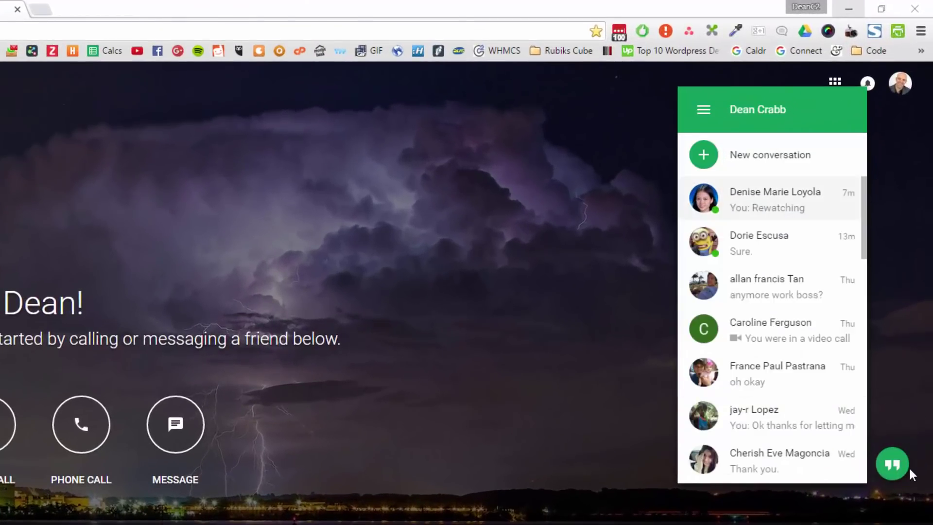
left_click(892, 467)
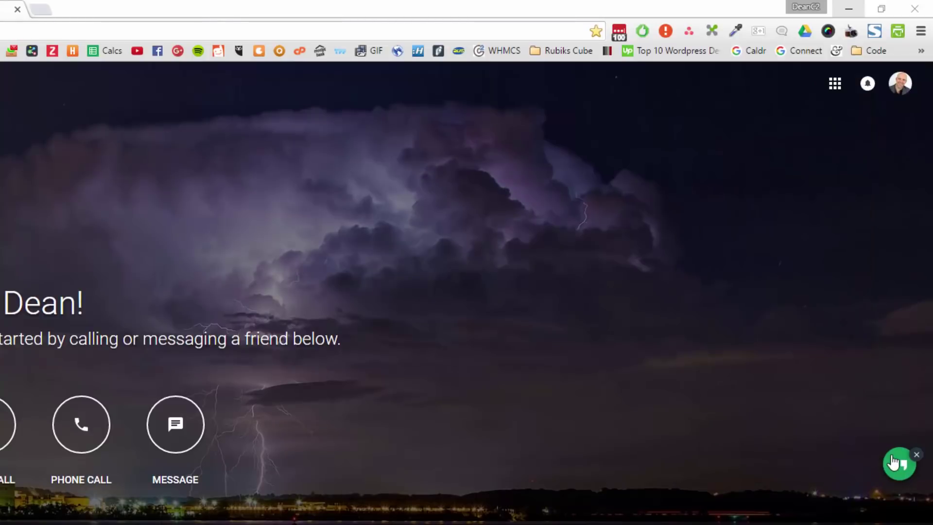
left_click(892, 466)
Step: Disable the transparent UI in the Hangouts app options and move the standalone window across the screen
left_click(703, 108)
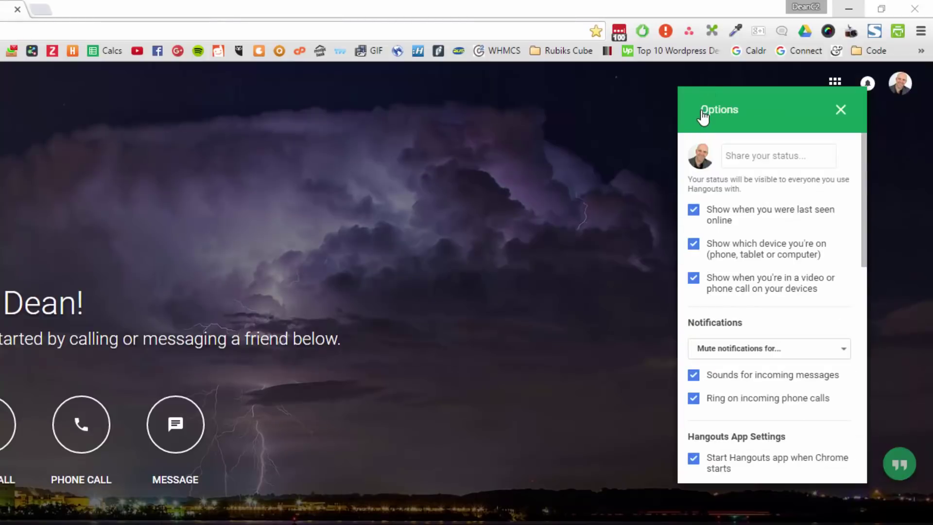
scroll(713, 395, "down", 6)
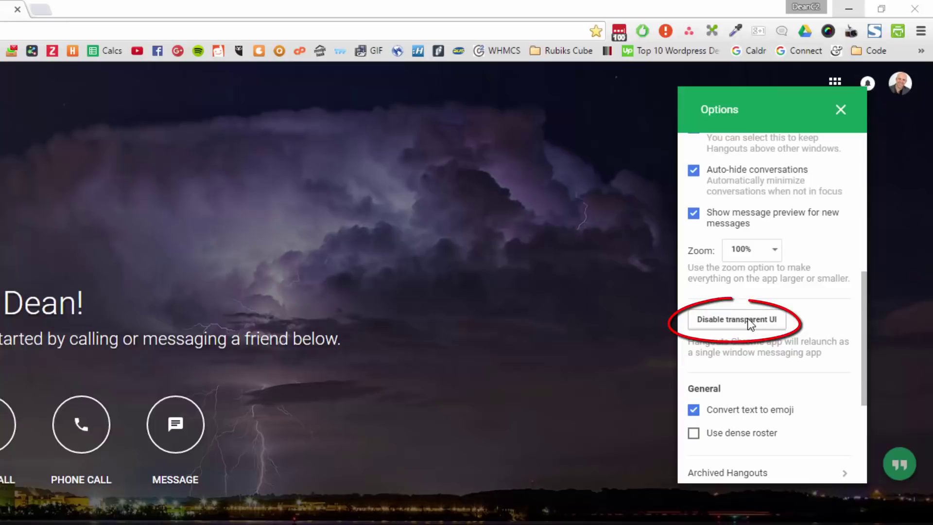
left_click(748, 319)
left_click_drag(815, 121, 536, 174)
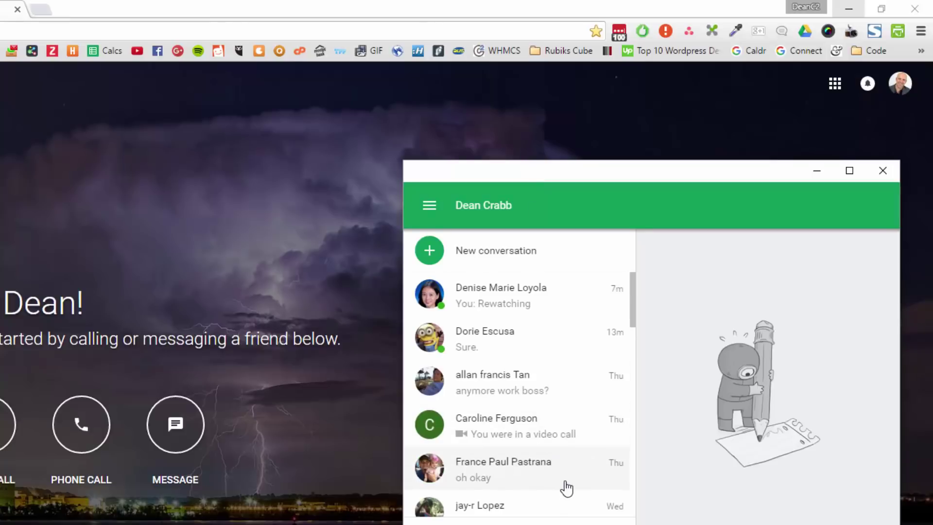
Step: Enable the transparent UI in the Hangouts app options and move the floating bubble to the screen's edge
left_click(430, 209)
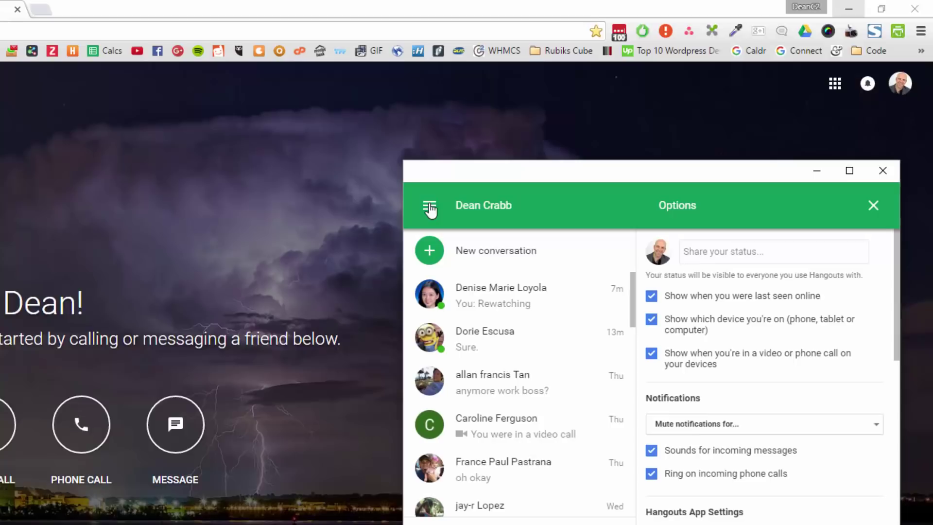
scroll(762, 411, "down", 9)
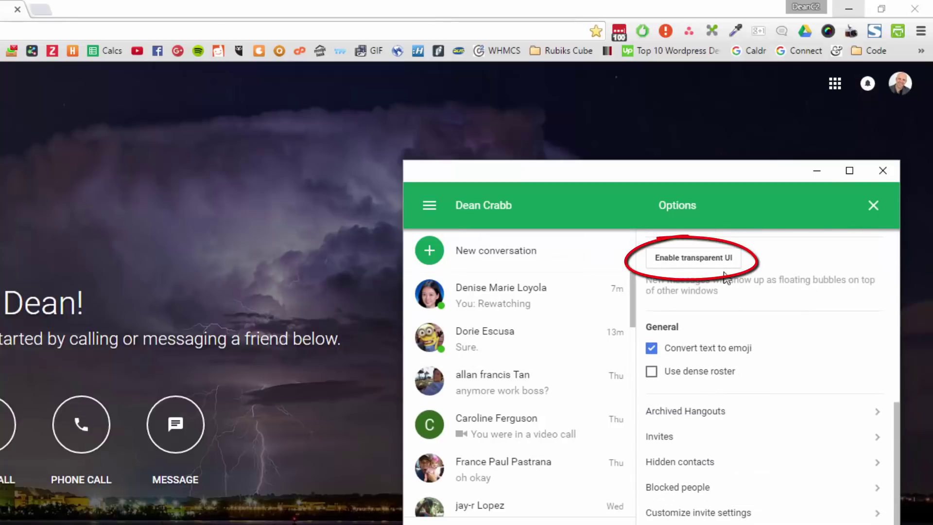
left_click(724, 261)
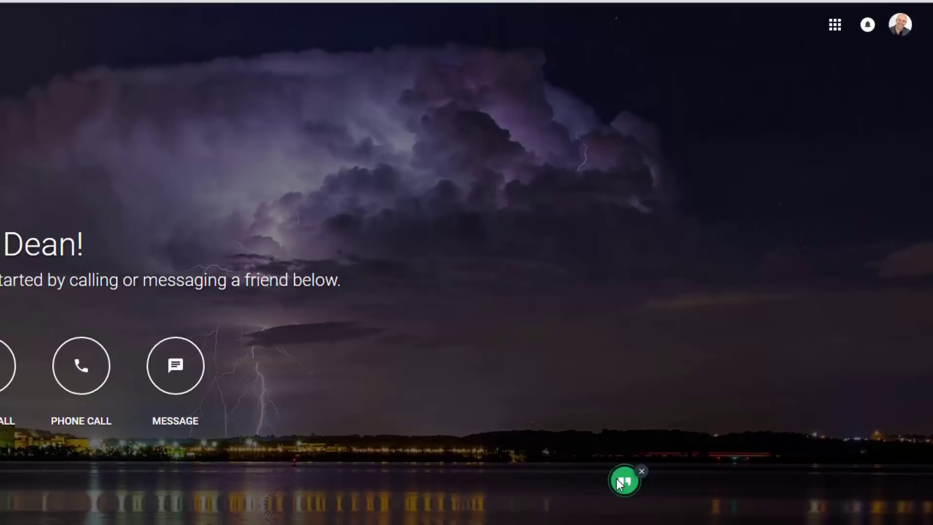
left_click_drag(659, 504, 908, 399)
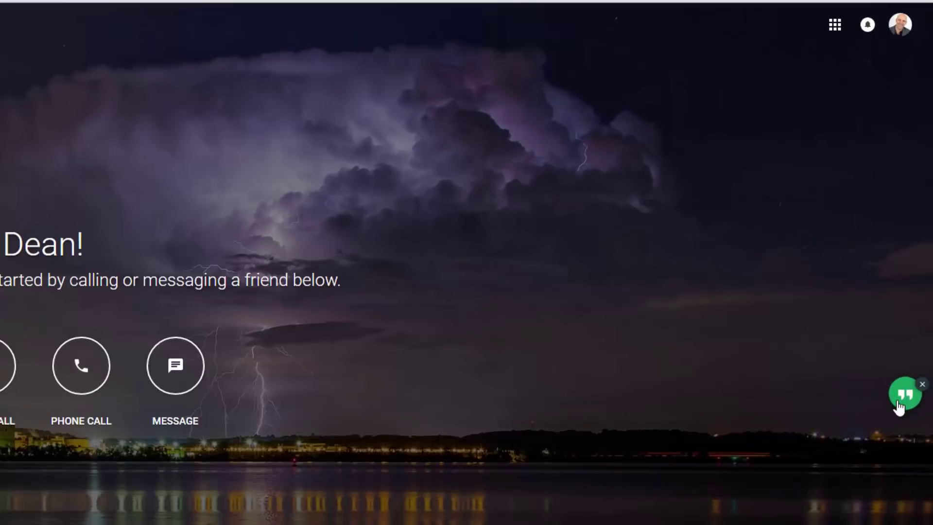
Step: Check which contacts are online, send the first online contact a short greeting by first name, and collapse the chat
left_click(899, 407)
left_click_drag(721, 129, 713, 147)
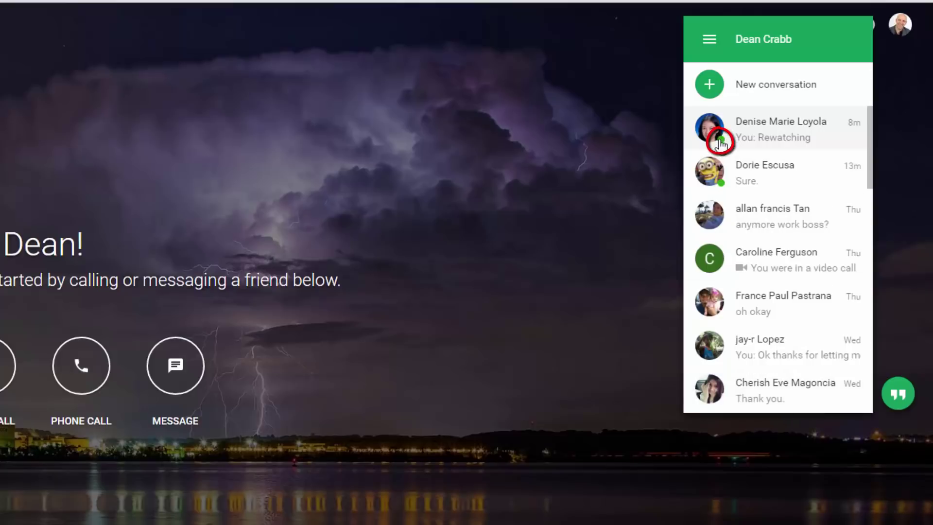
mouse_move(722, 198)
left_mouse_down()
mouse_move(718, 184)
mouse_move(720, 197)
left_mouse_up()
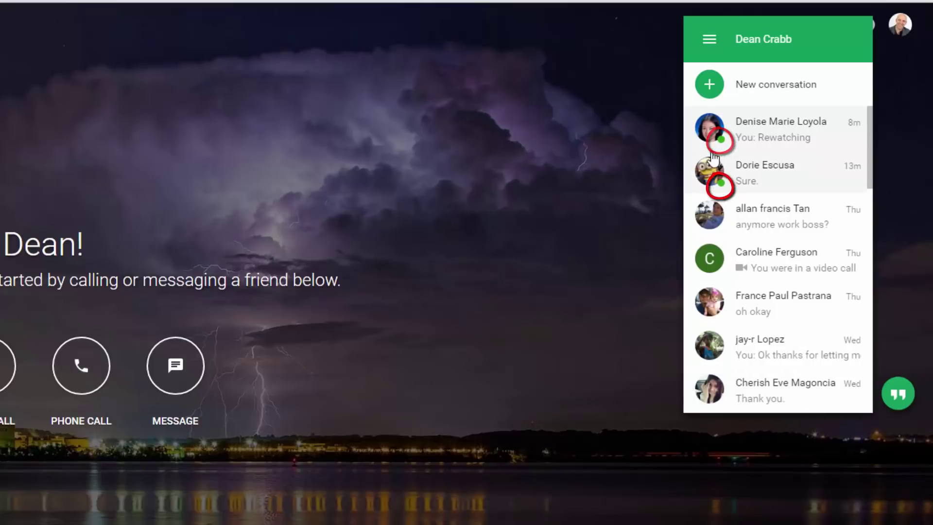
left_click(737, 127)
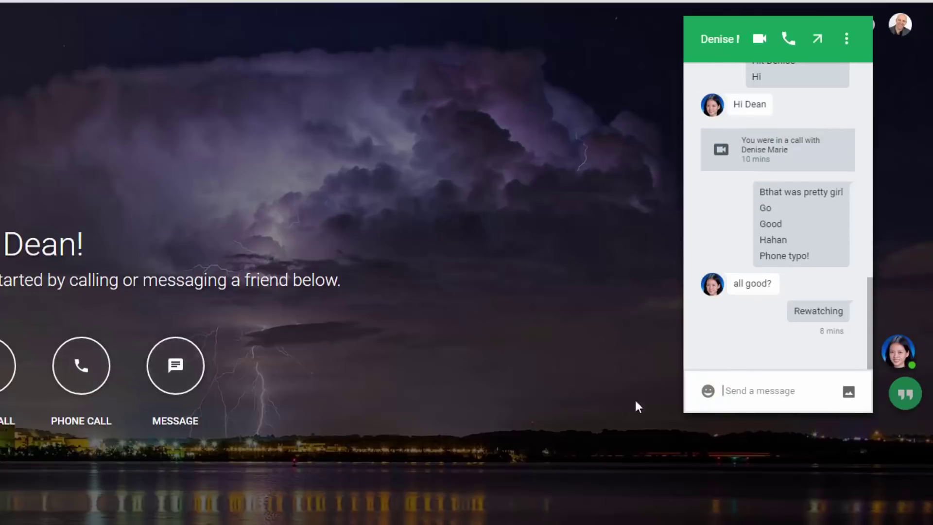
type("Hi denise")
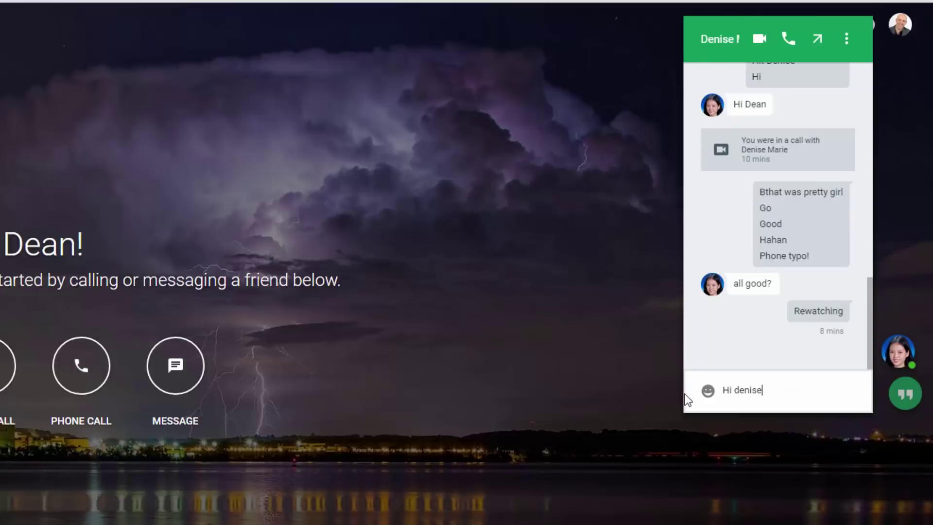
key("Return")
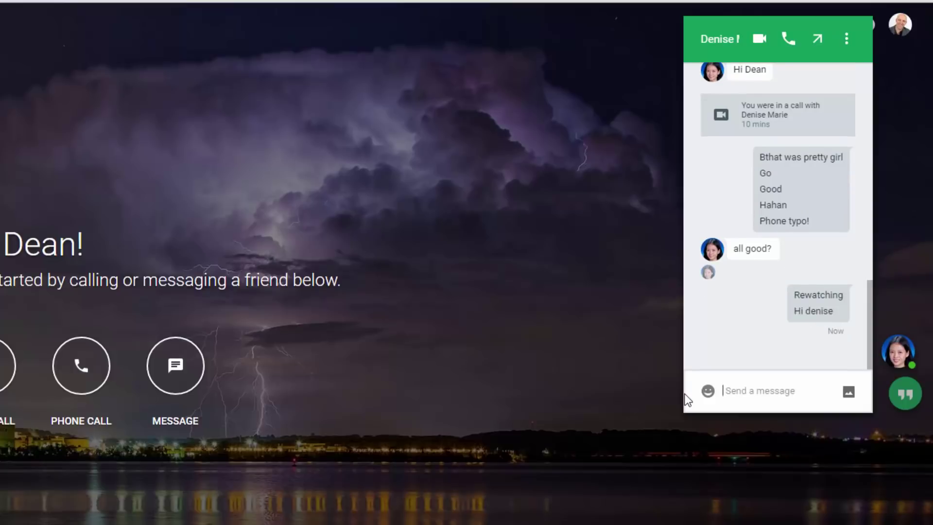
key("Escape")
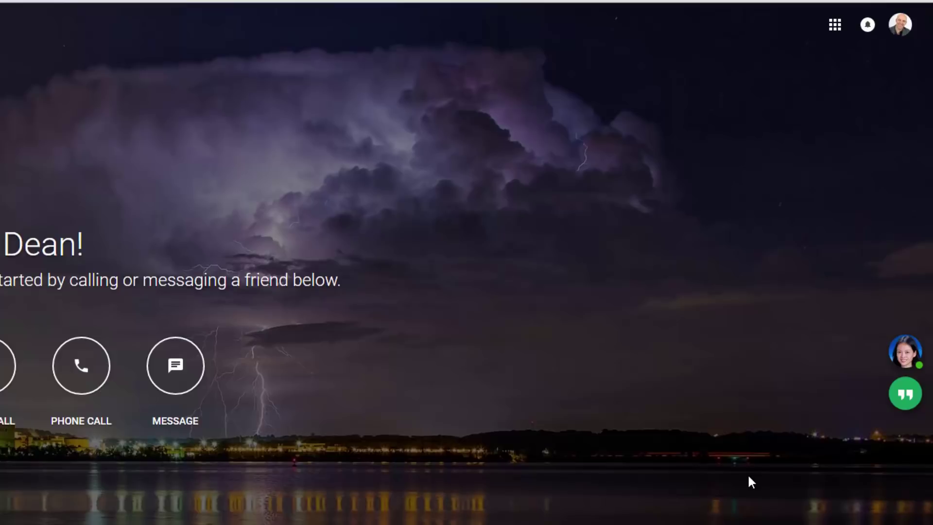
Step: Start a video call from the contact's chat, join it and send the contact the invitation
left_click(913, 373)
left_click(760, 41)
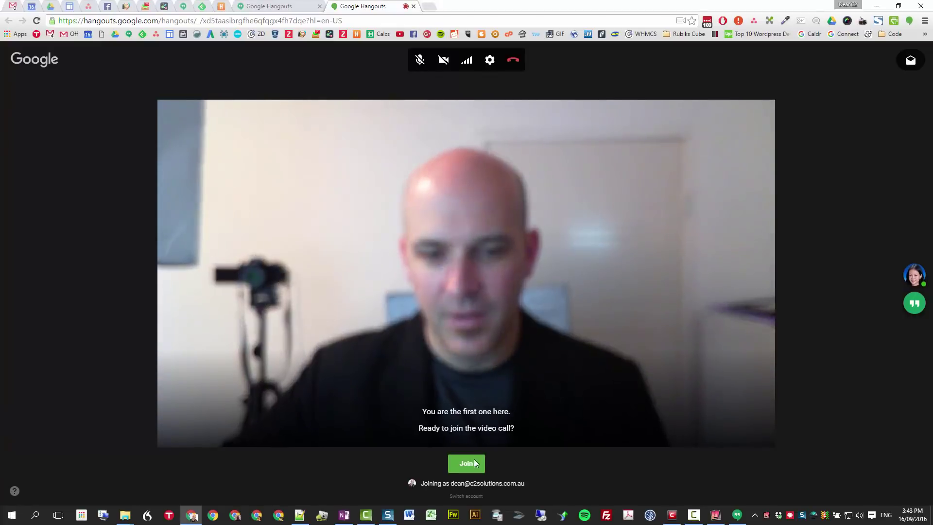
left_click(474, 464)
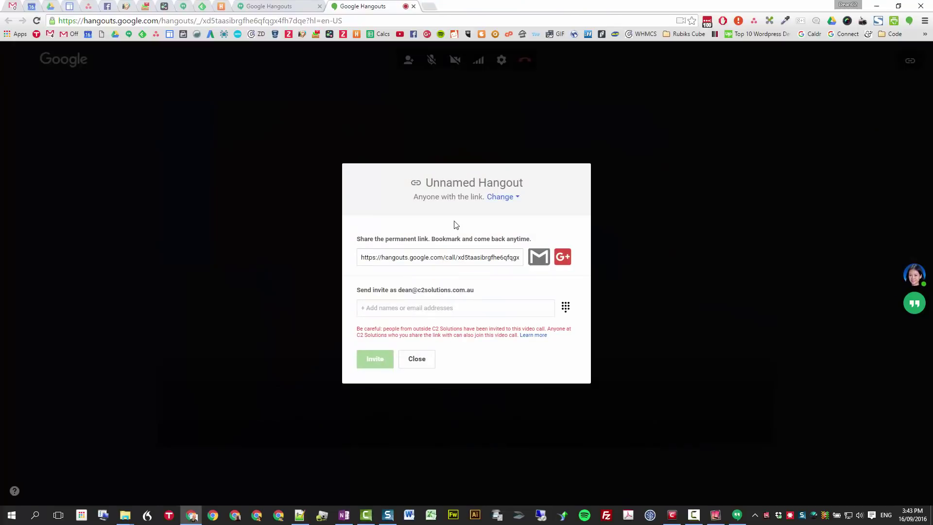
left_click(457, 279)
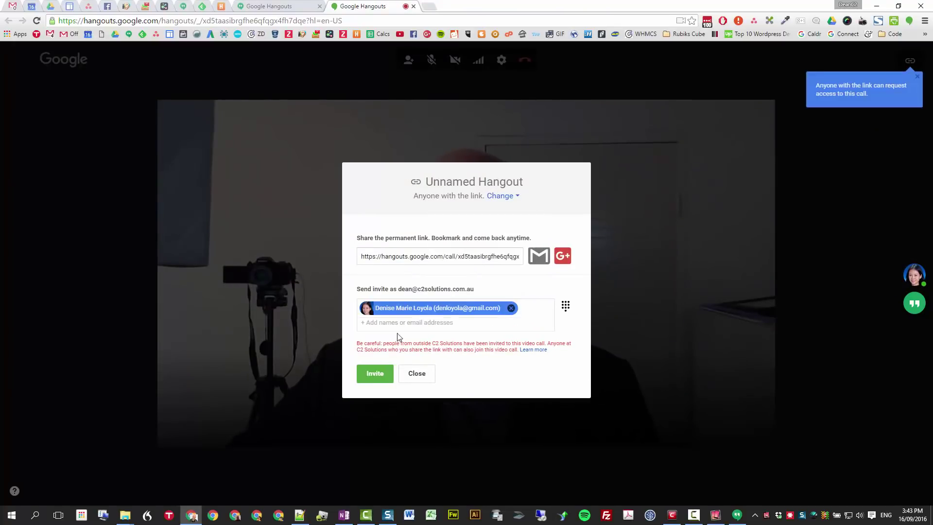
left_click(374, 378)
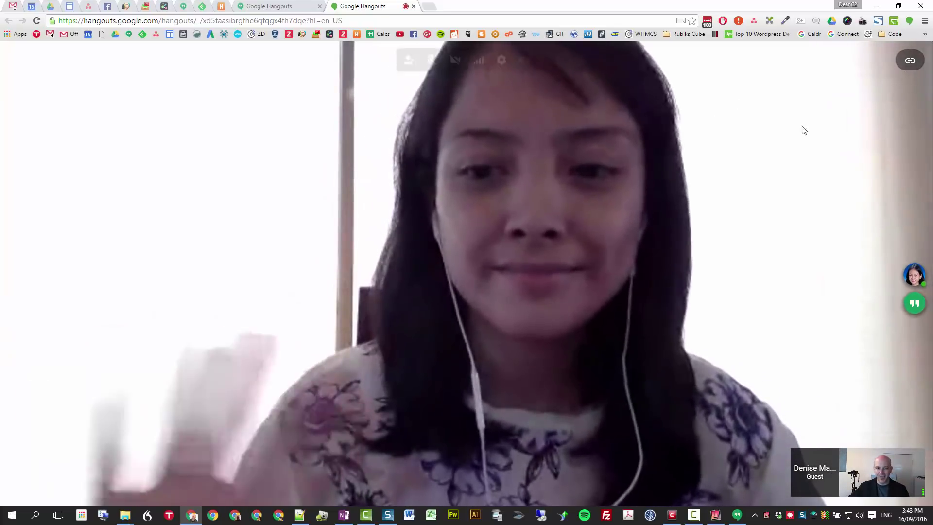
Step: View the call's permanent link and invitation dialog, close it, and show the call's Screenshare option
left_click(910, 65)
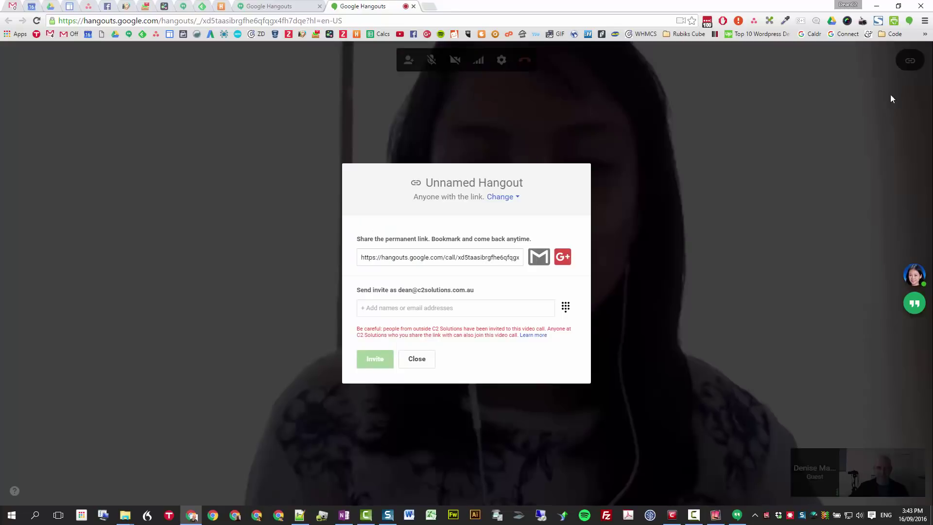
left_click(416, 359)
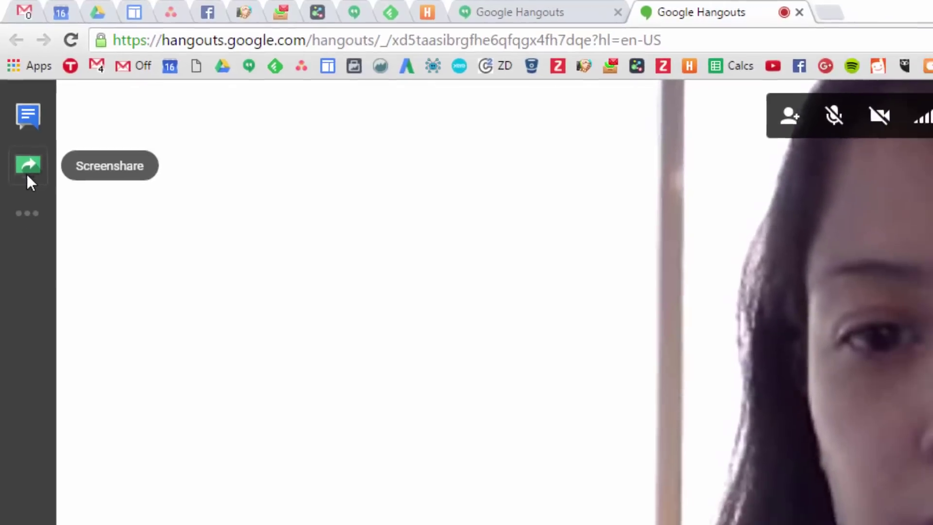
left_click(30, 194)
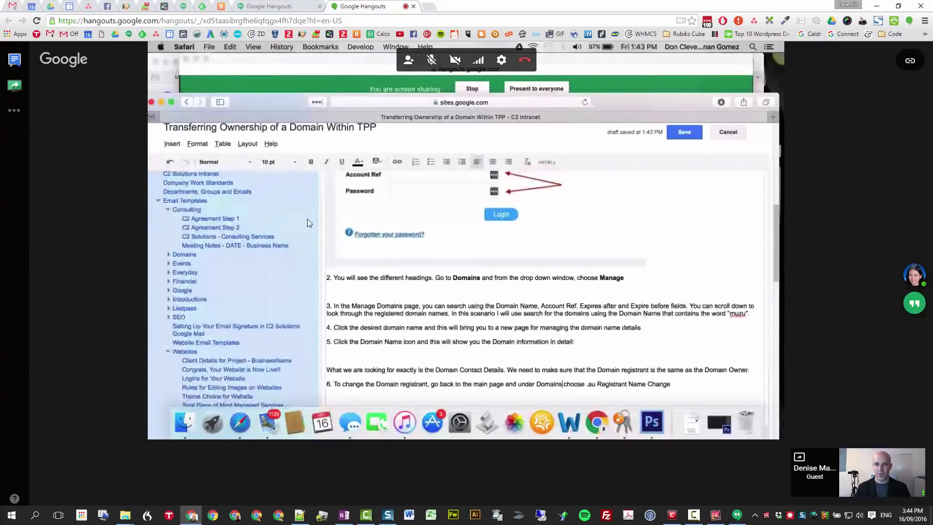
Step: Open the video call's group chat and send the message "Down here"
left_click(15, 60)
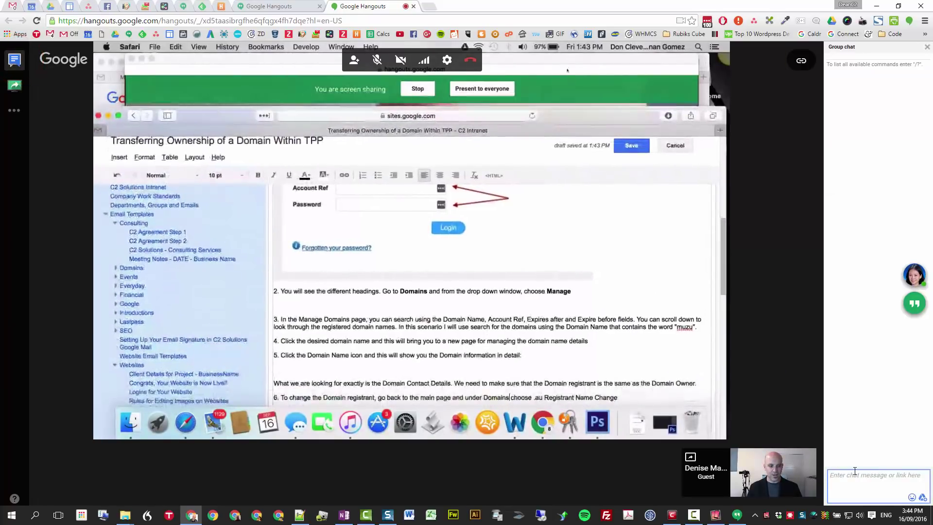
type("Down h")
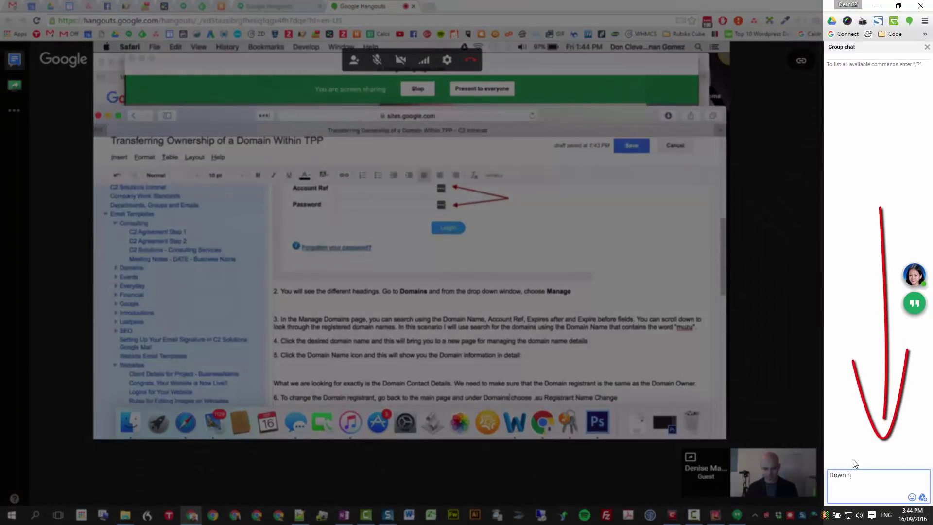
type("ere")
key("Return")
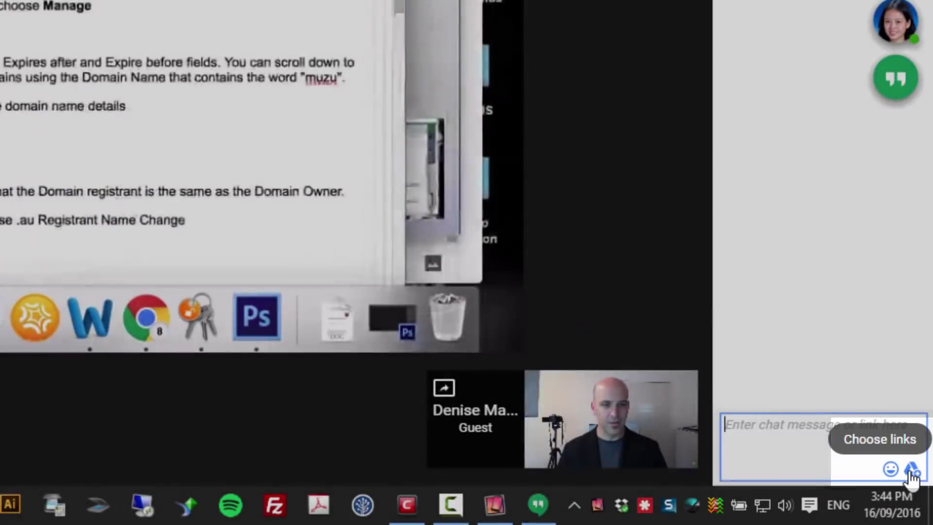
Step: Search My Drive for "scand" and share the link to "Scand International - Home Page Process Flow Diagram 1" in the group chat
left_click(911, 470)
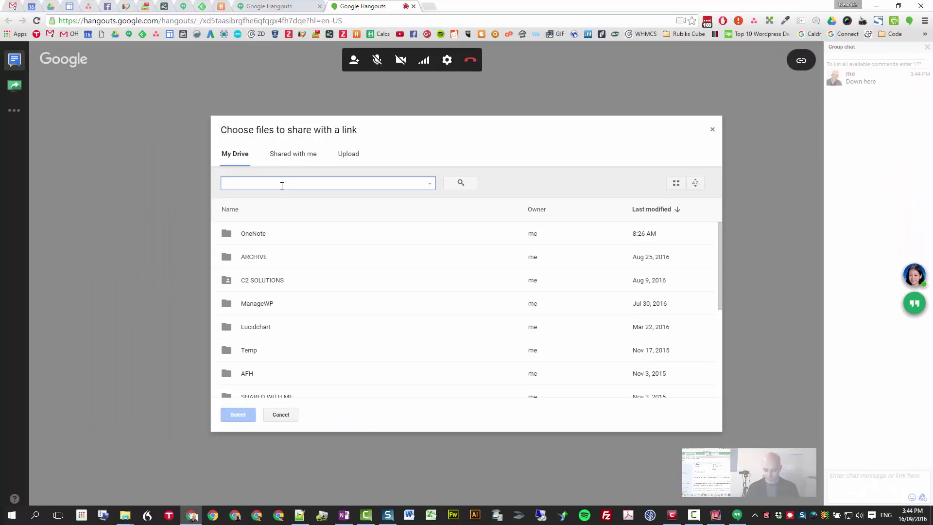
type("scand")
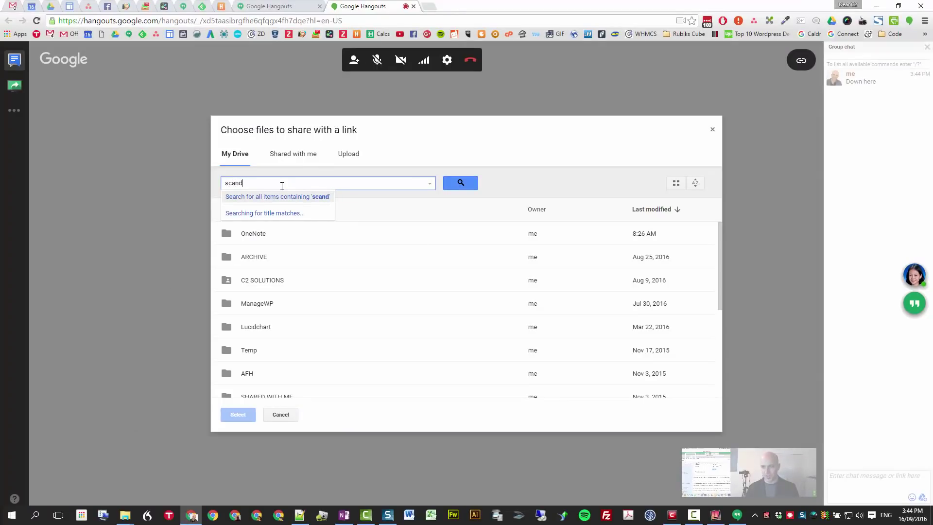
key("Return")
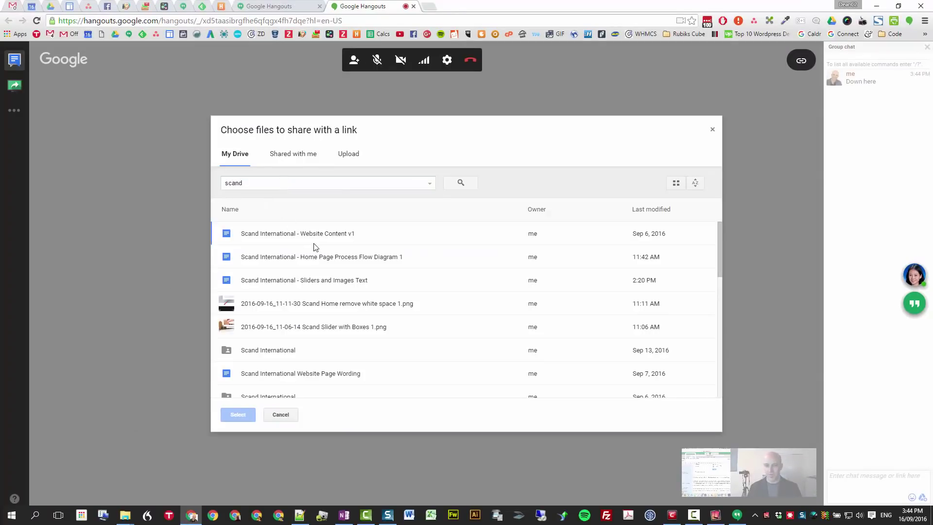
left_click(317, 256)
left_click(238, 415)
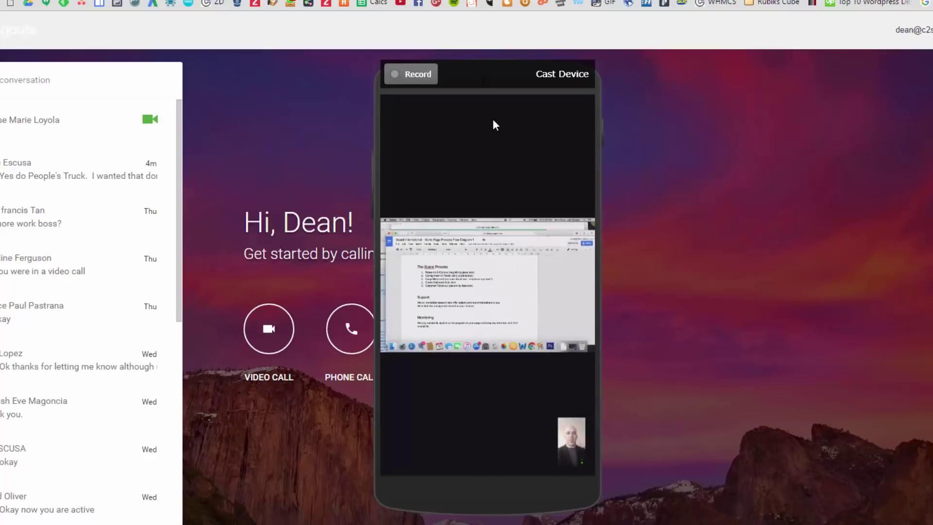
Step: Show the phone's call controls, join the same ongoing video call on the computer from the contact's chat, and leave the call
left_click(503, 127)
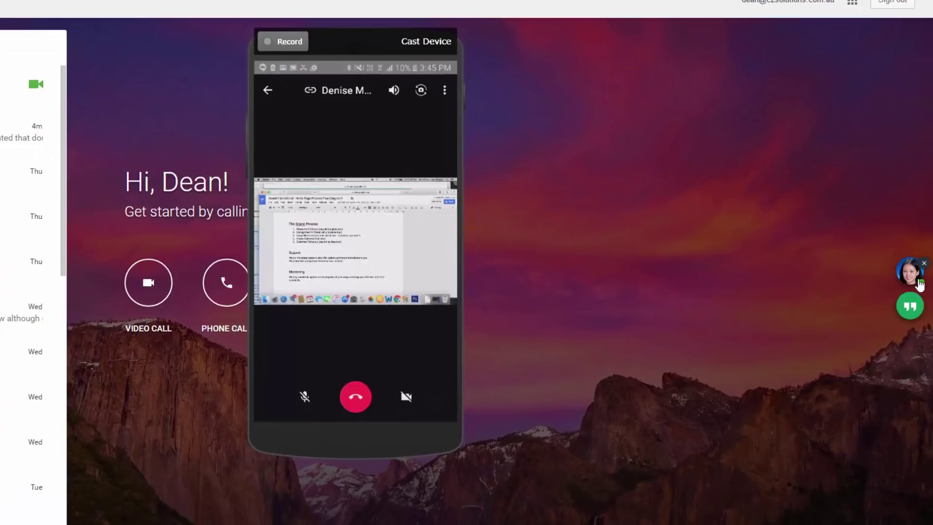
left_click(904, 271)
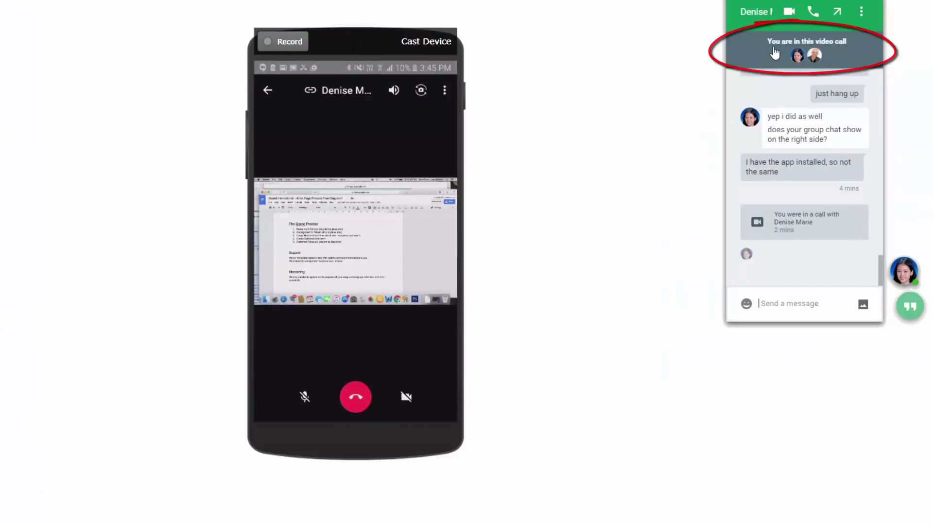
left_click_drag(398, 41, 627, 51)
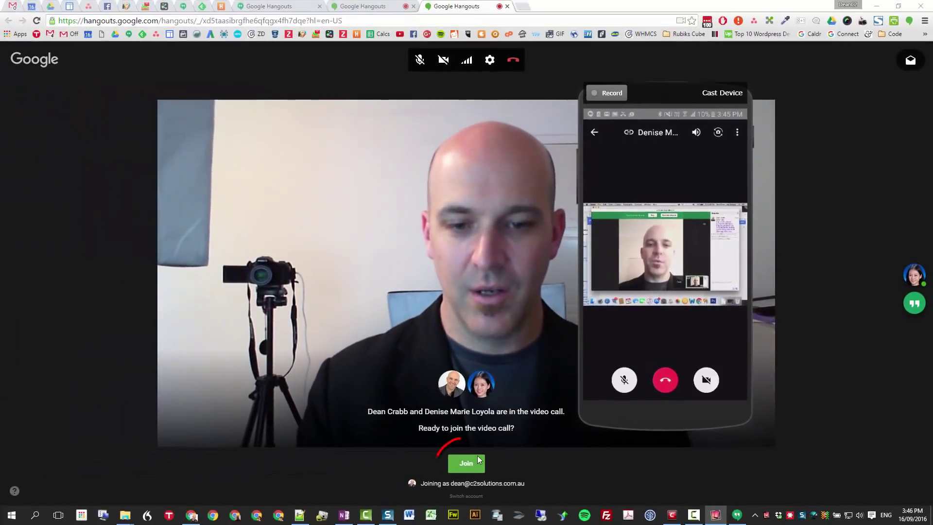
left_click(478, 462)
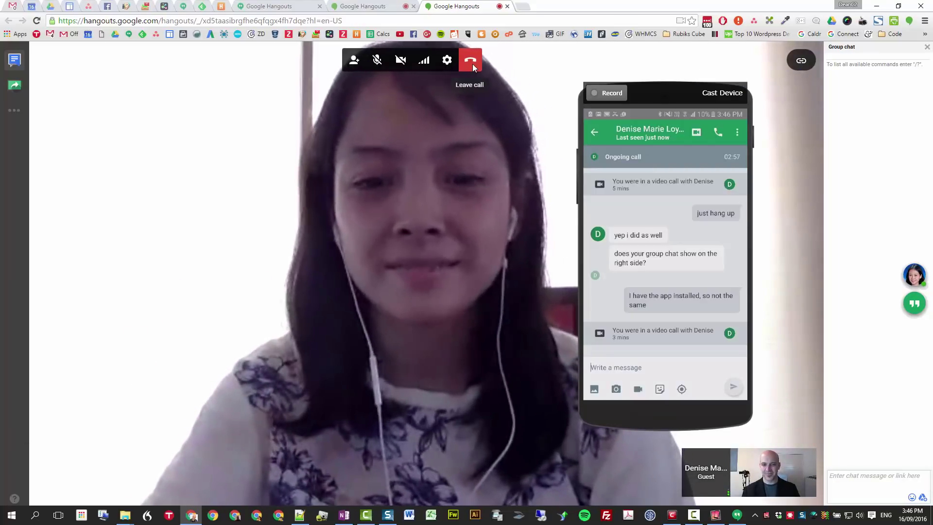
left_click(472, 62)
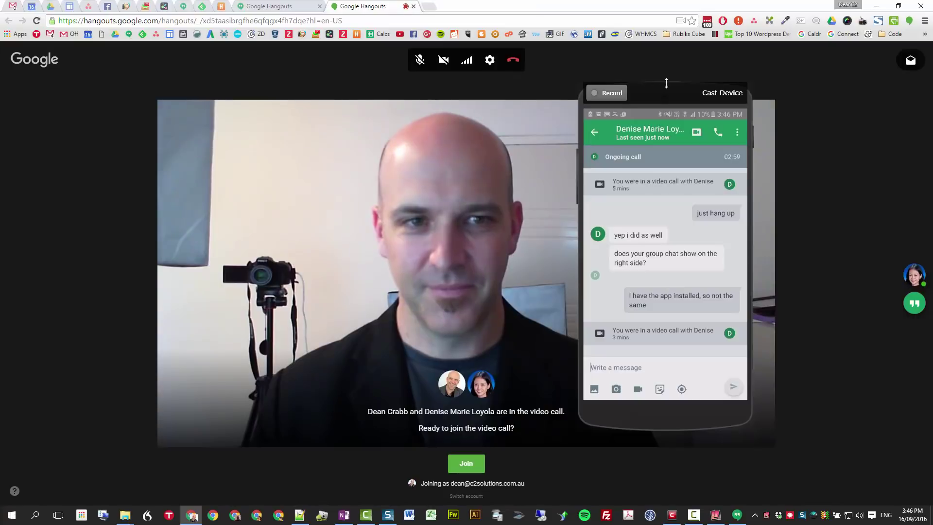